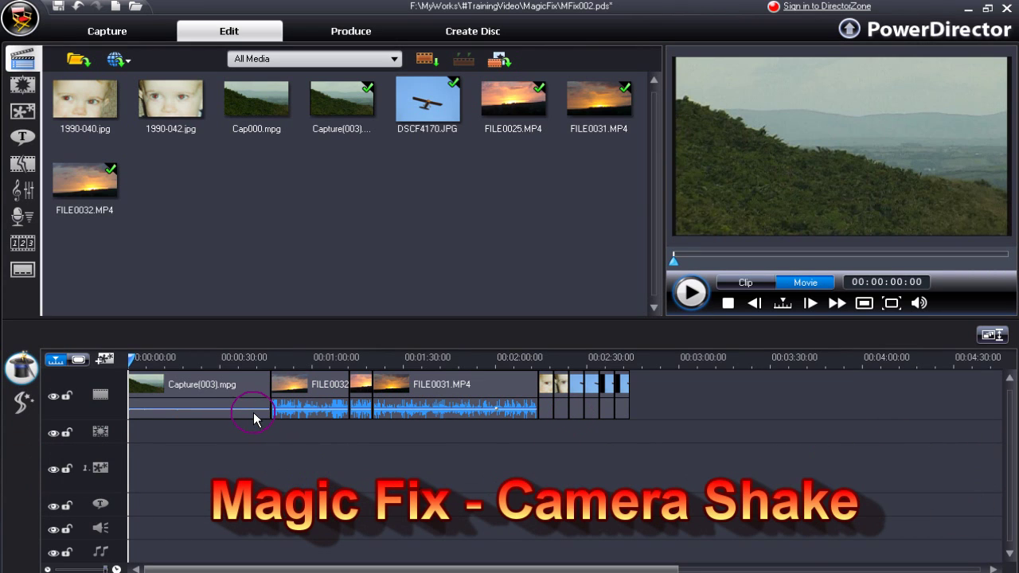
- Select the Capture(003).mpg clip and bring up Magic Fix for it
click(225, 403)
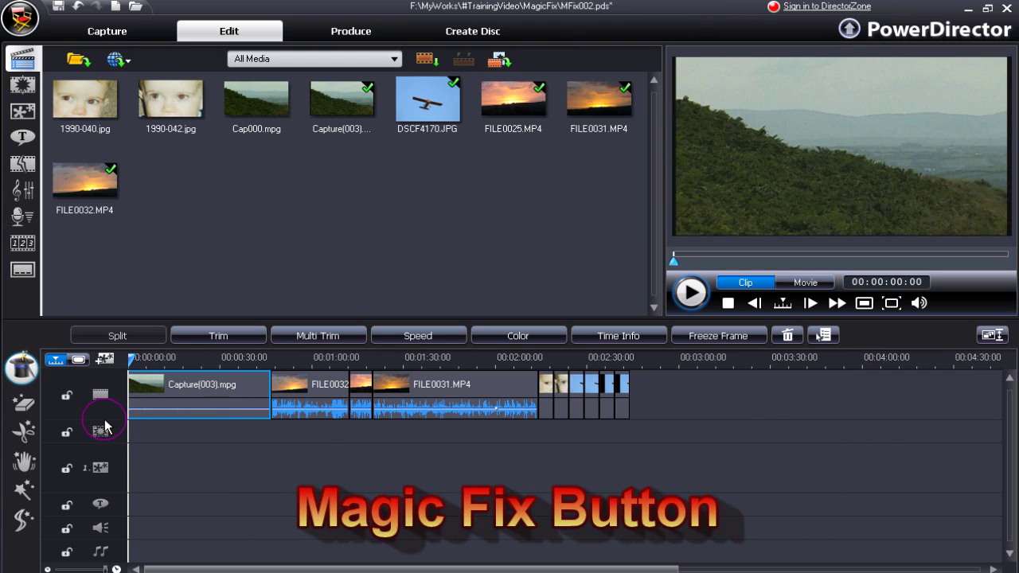
click(25, 466)
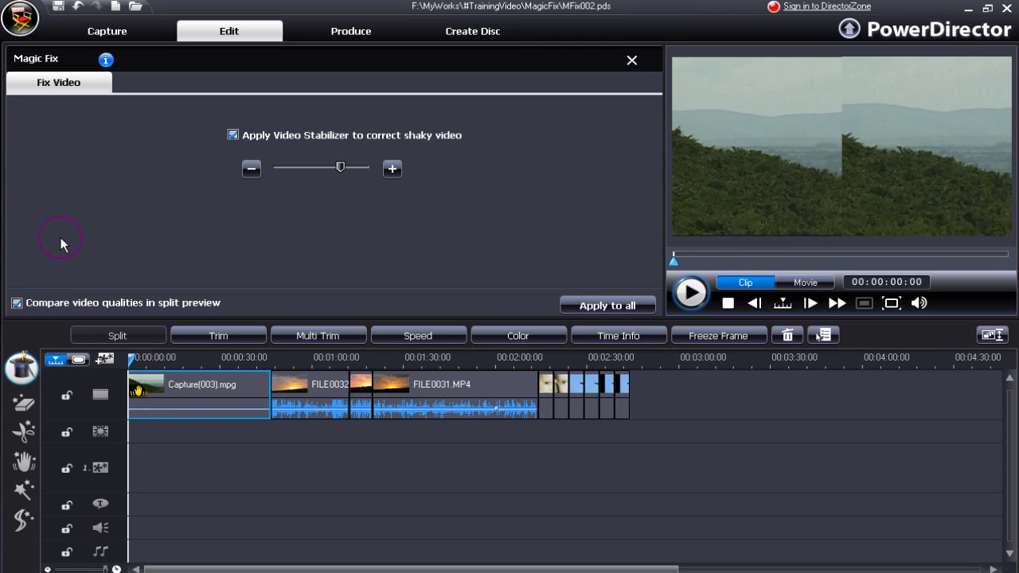
- Play the Capture(003).mpg preview to judge its stabilization
click(692, 296)
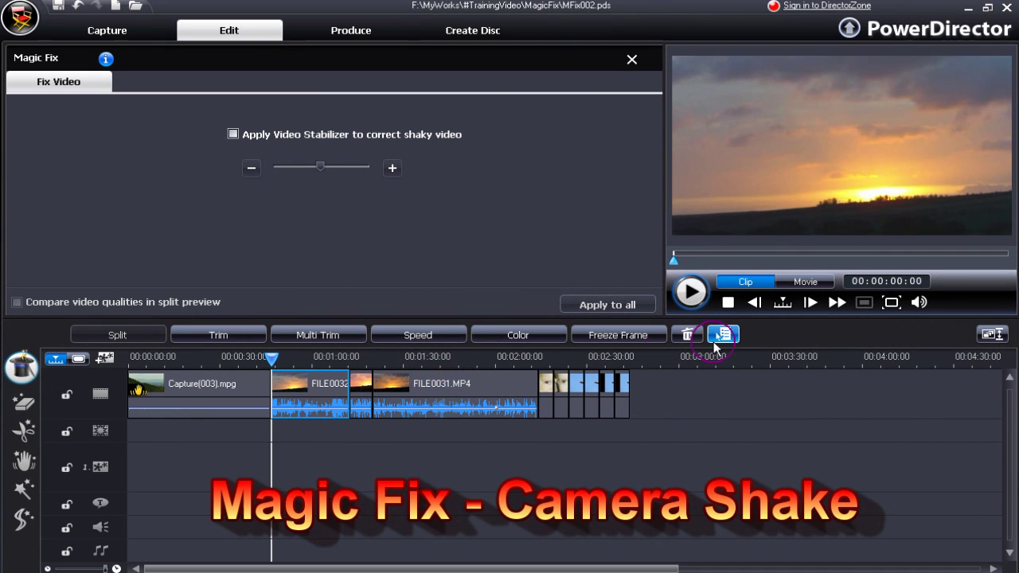
- Enable a stronger video stabilizer on the FILE0032 sunset clip with split before/after preview
click(692, 293)
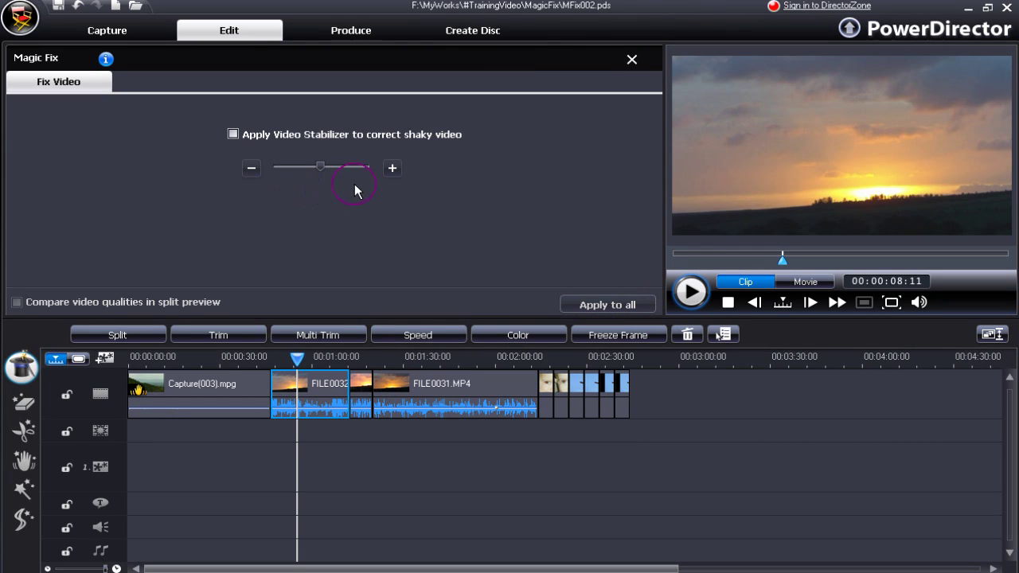
click(233, 135)
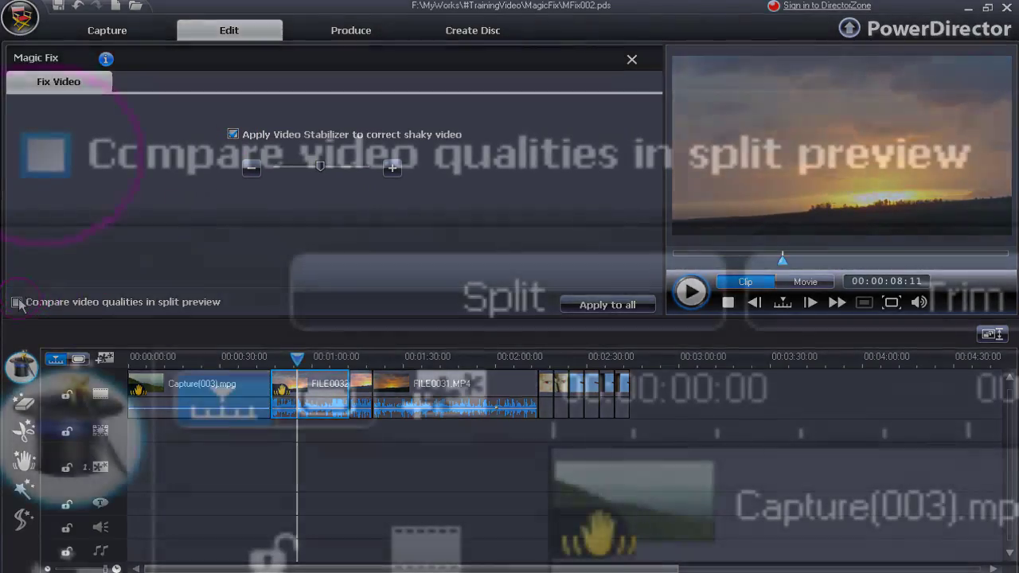
click(17, 302)
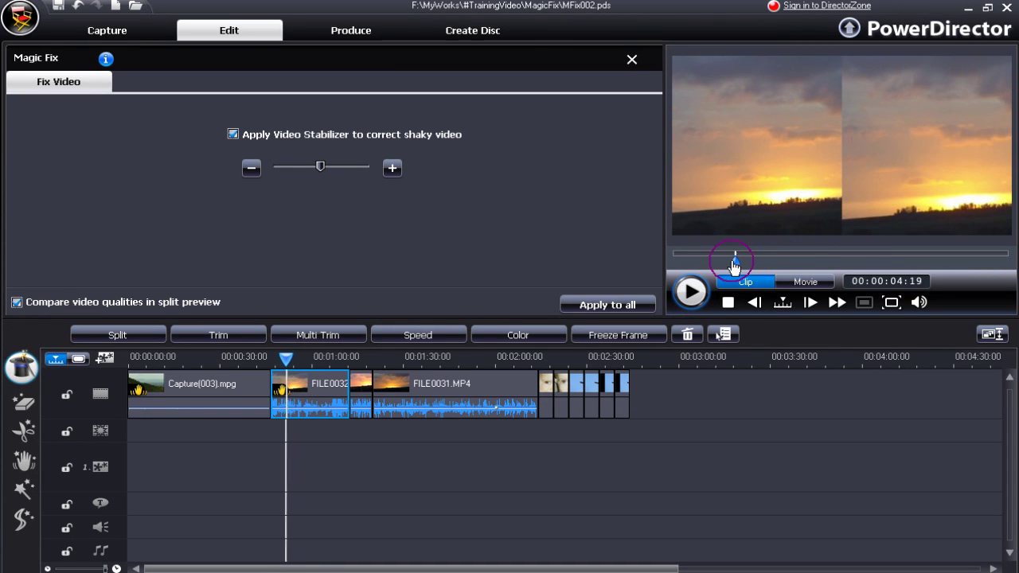
drag(782, 261, 683, 263)
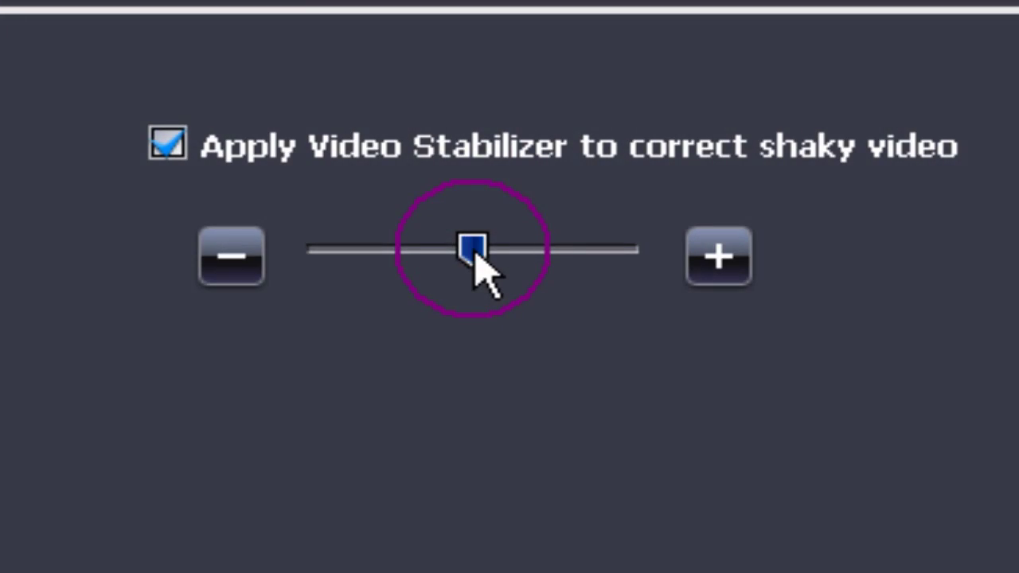
drag(476, 253, 552, 253)
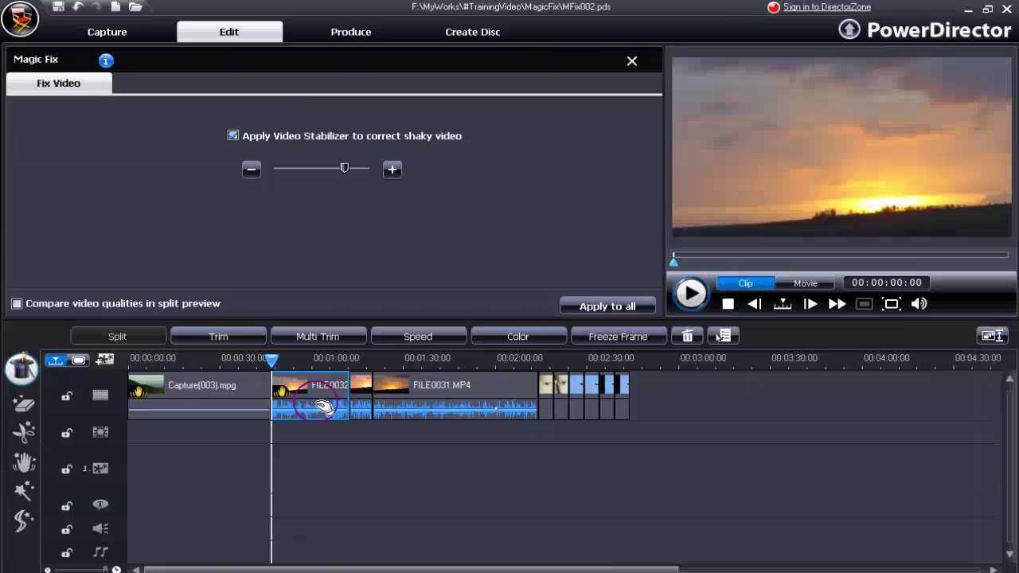
- Apply stabilization to all clips, review the short sunset clip, then select FILE0031.MP4
click(609, 307)
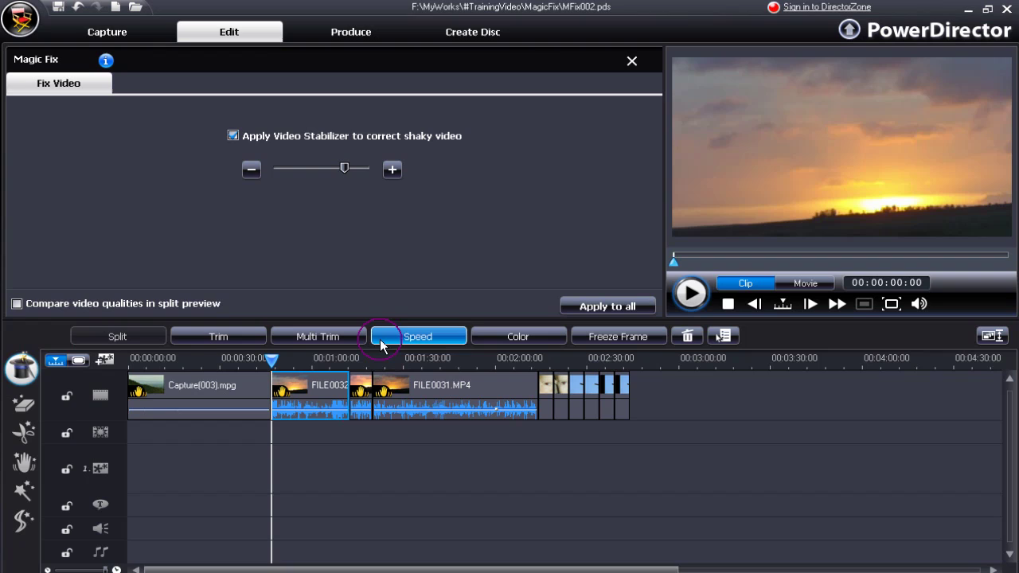
click(364, 413)
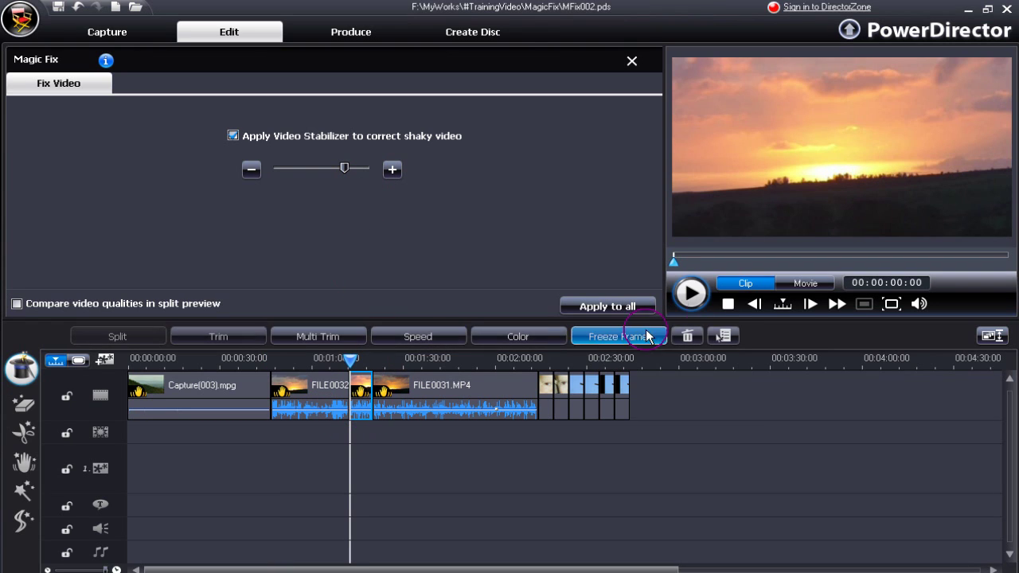
click(693, 293)
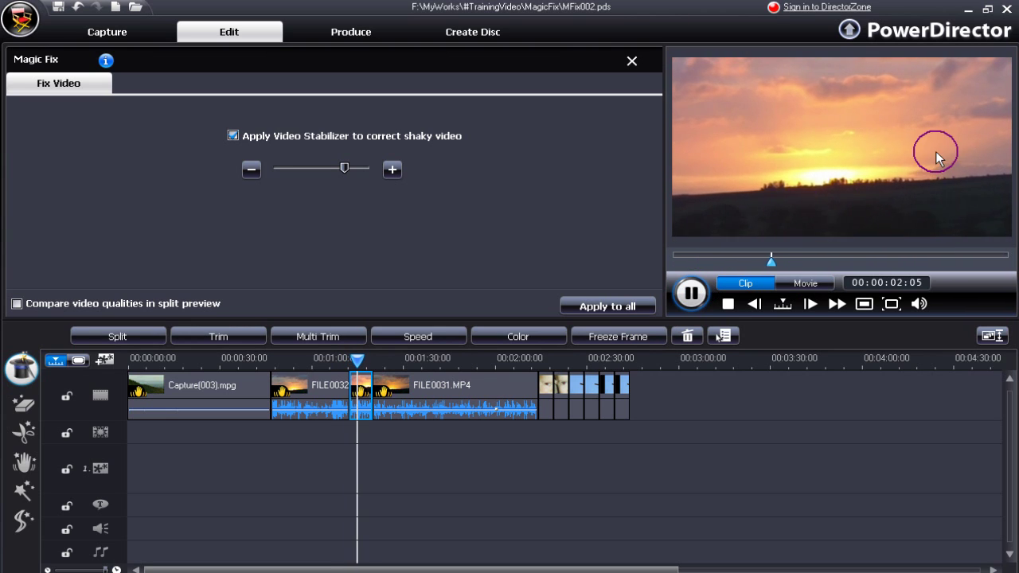
click(444, 412)
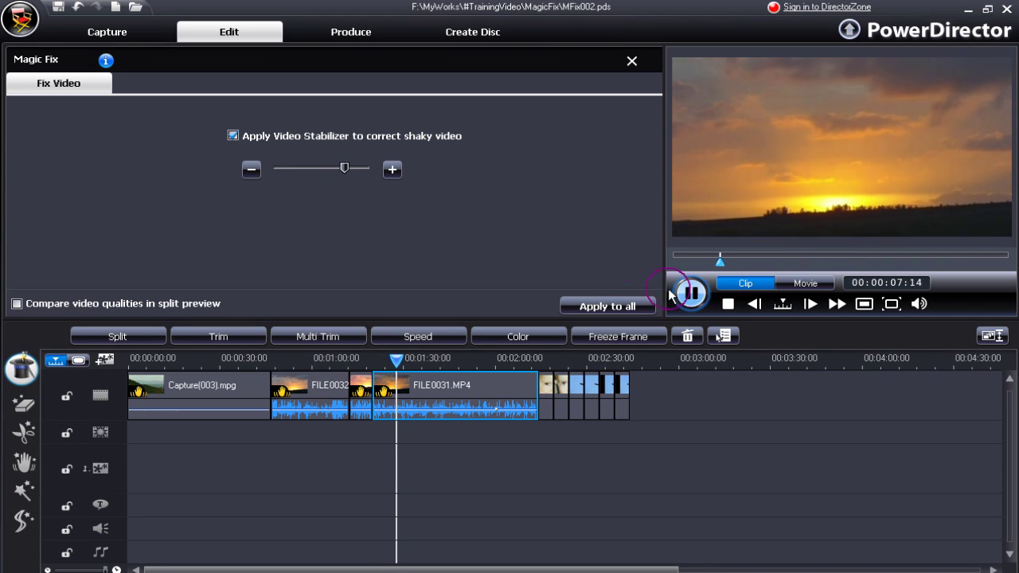
- Raise FILE0031.MP4's stabilization near maximum and replay it from near the start
click(343, 170)
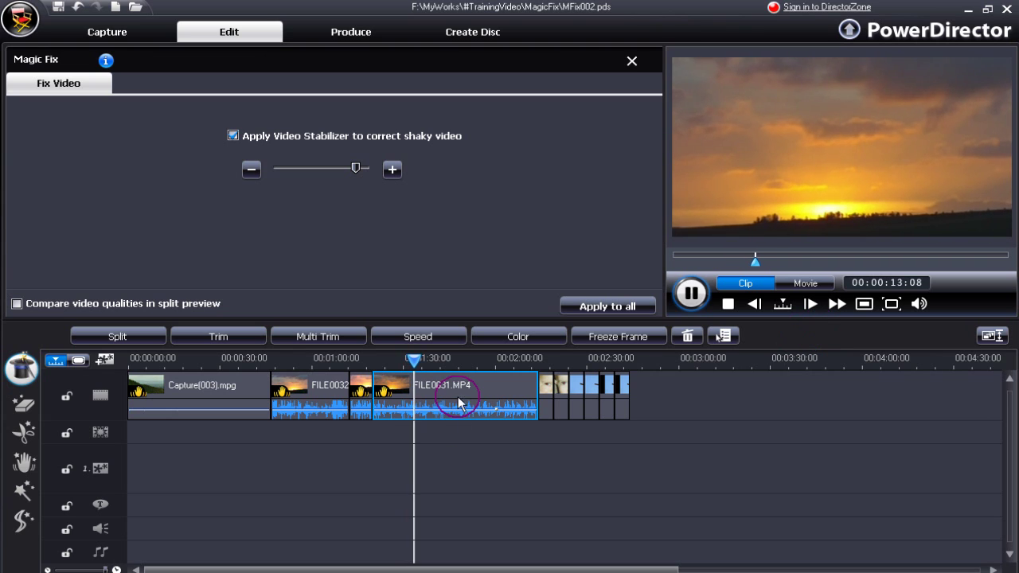
click(450, 404)
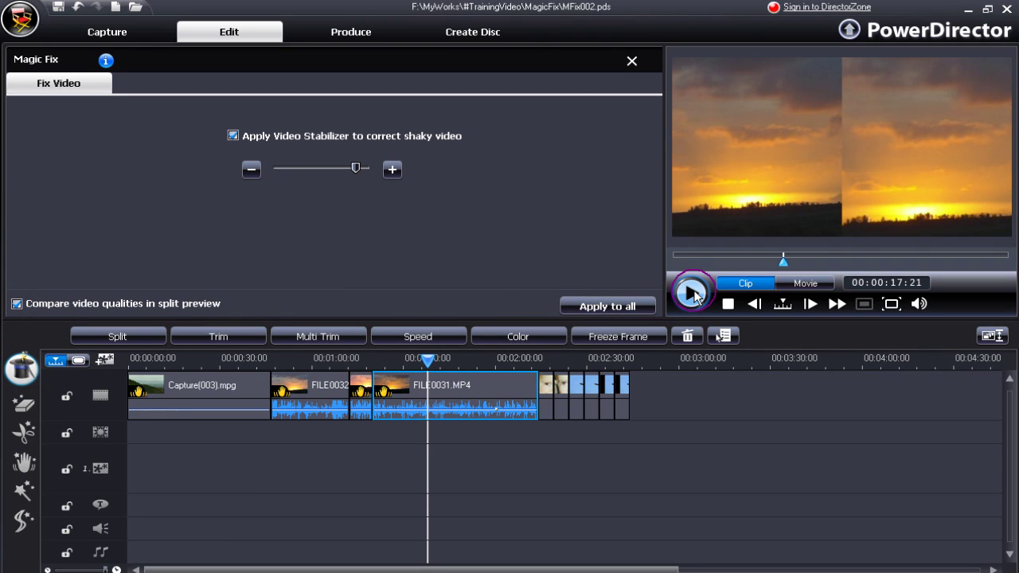
drag(784, 263, 690, 267)
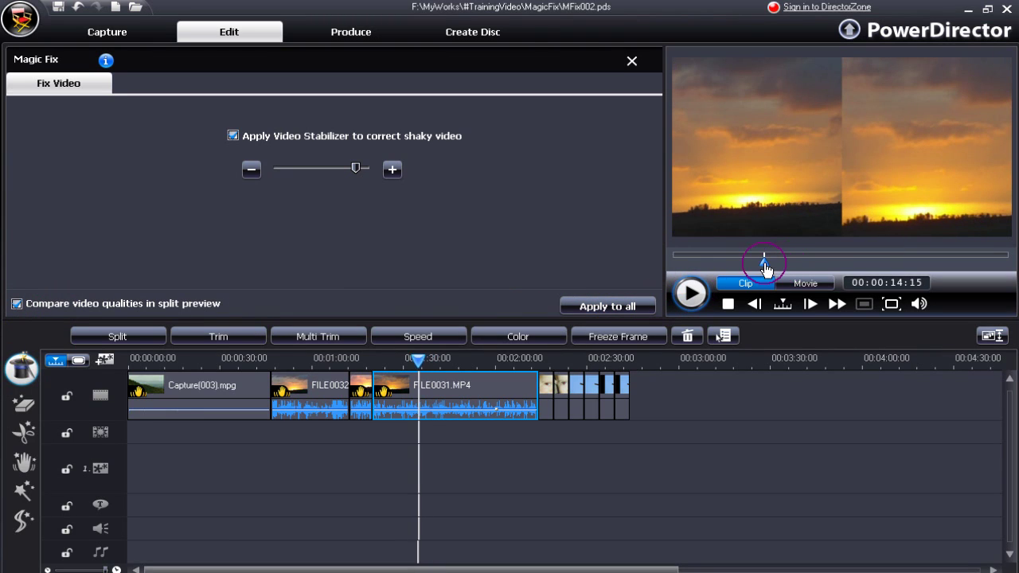
click(689, 295)
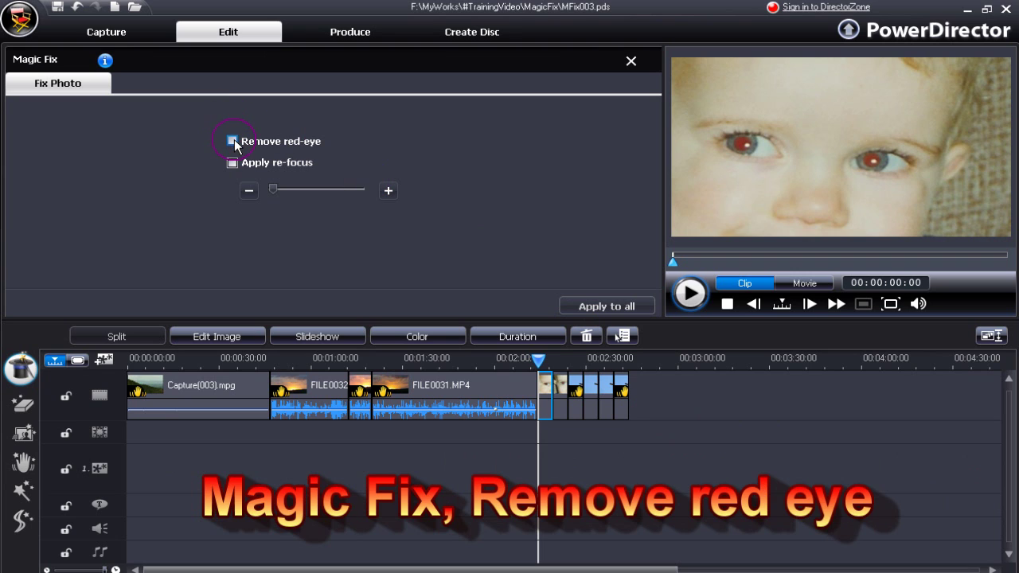
- Open the baby photo in the PhotoNow image editor
click(218, 337)
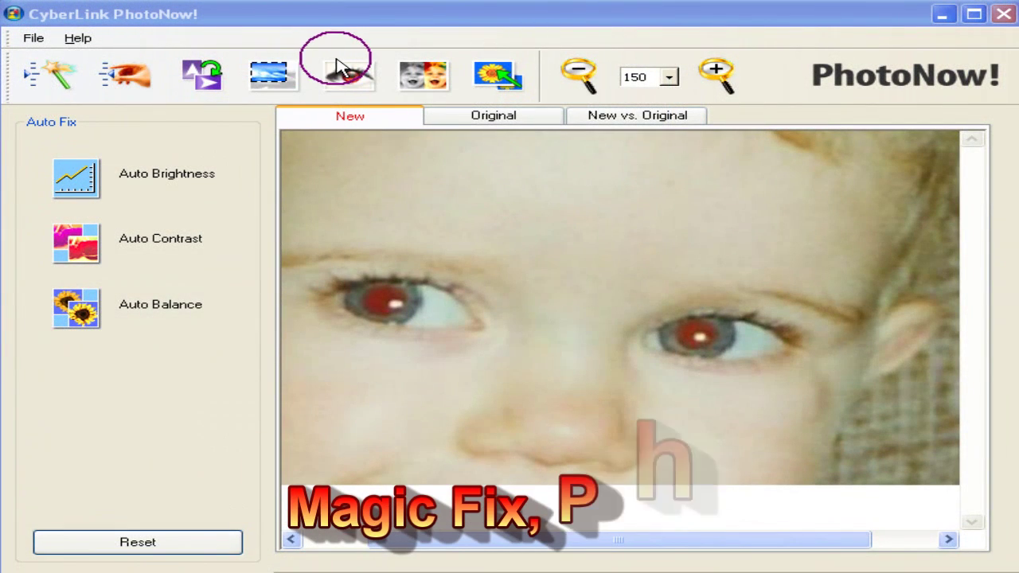
- Place and enlarge a manual red-eye correction box over the baby's left eye
click(354, 84)
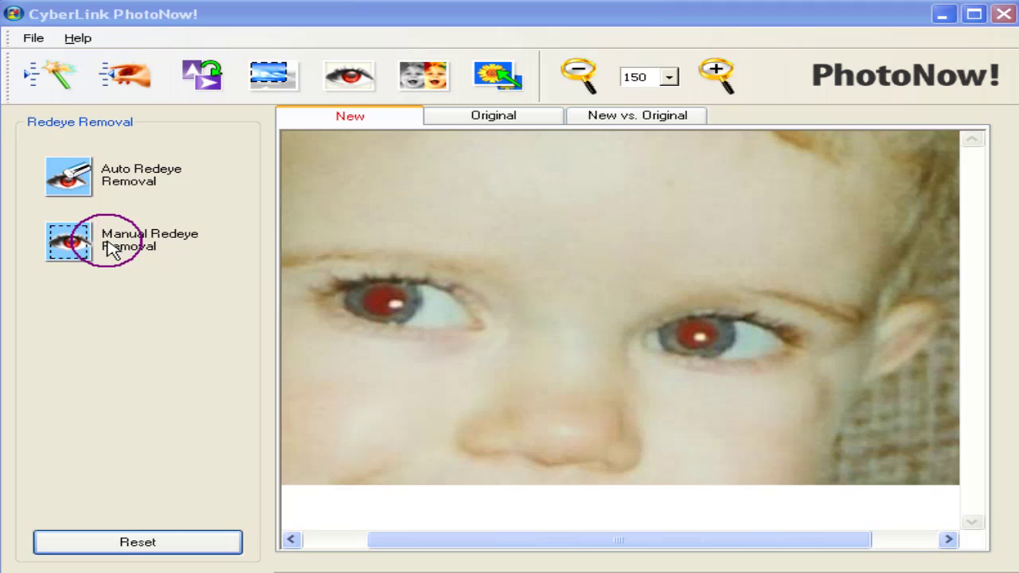
click(68, 243)
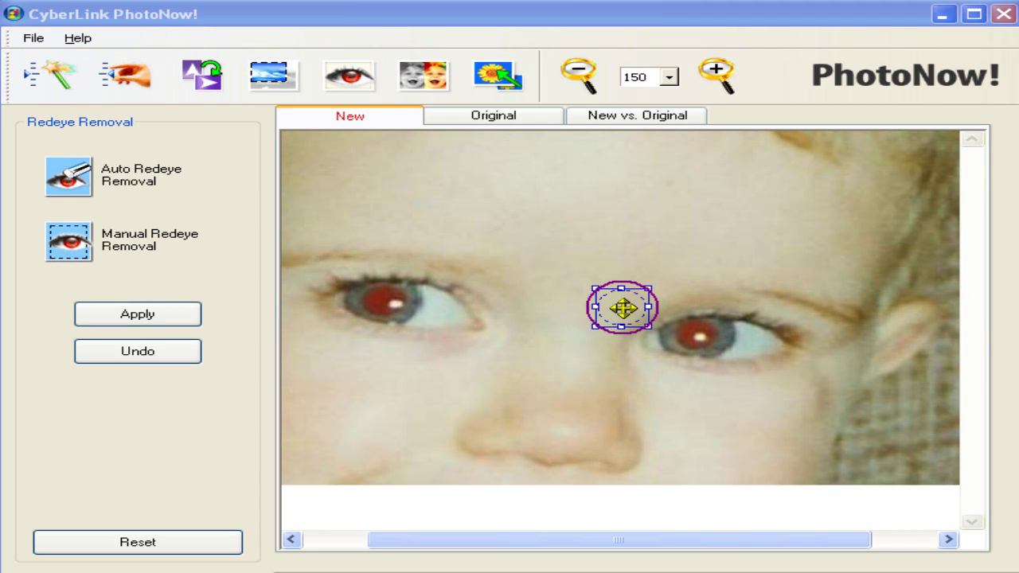
drag(623, 308, 368, 296)
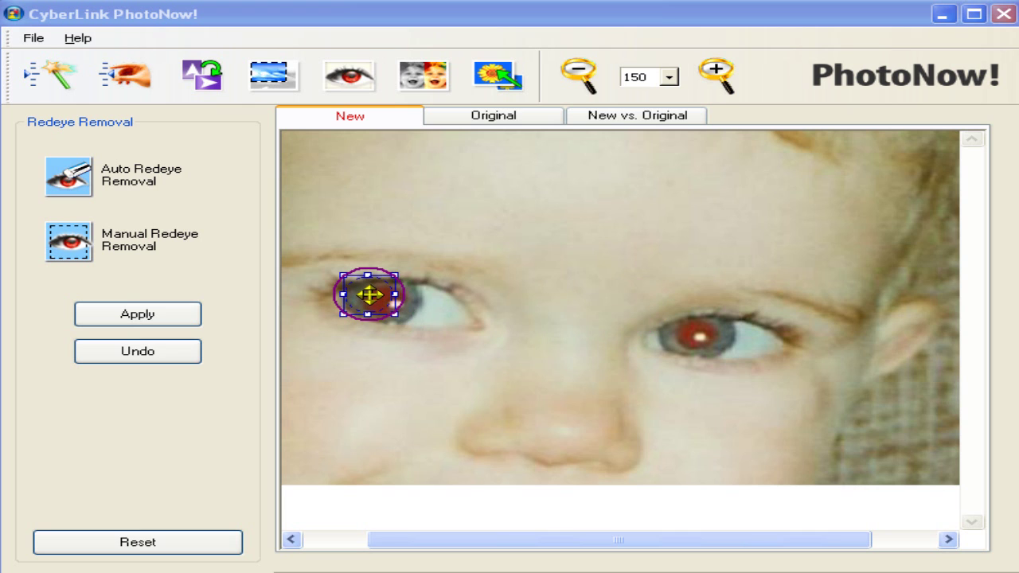
mouse_move(396, 315)
mouse_down()
mouse_move(425, 320)
mouse_move(386, 302)
mouse_move(419, 334)
mouse_move(383, 303)
mouse_move(405, 345)
mouse_up()
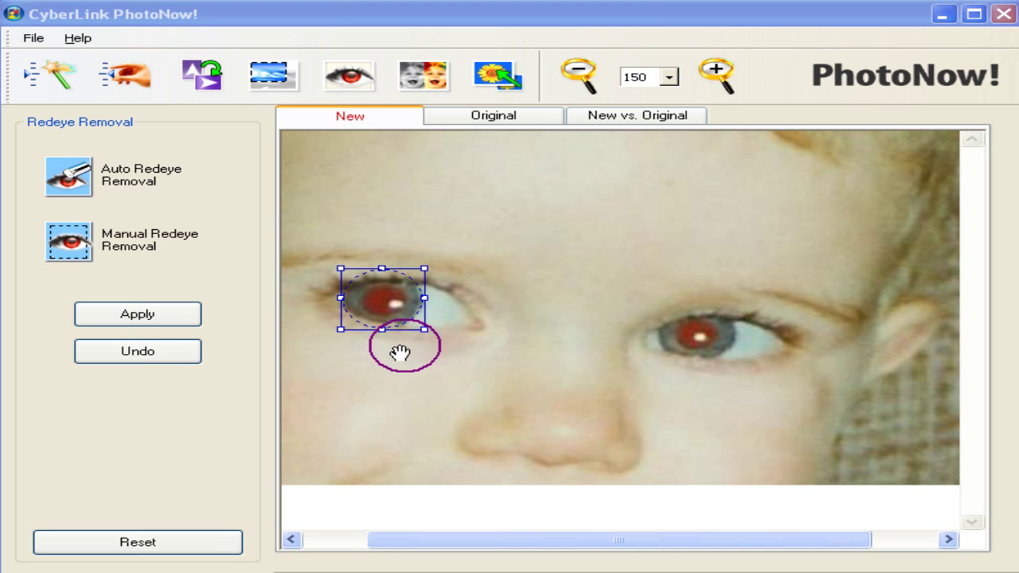
- Remove red-eye from both eyes, compare with the original, and save the photo
click(153, 321)
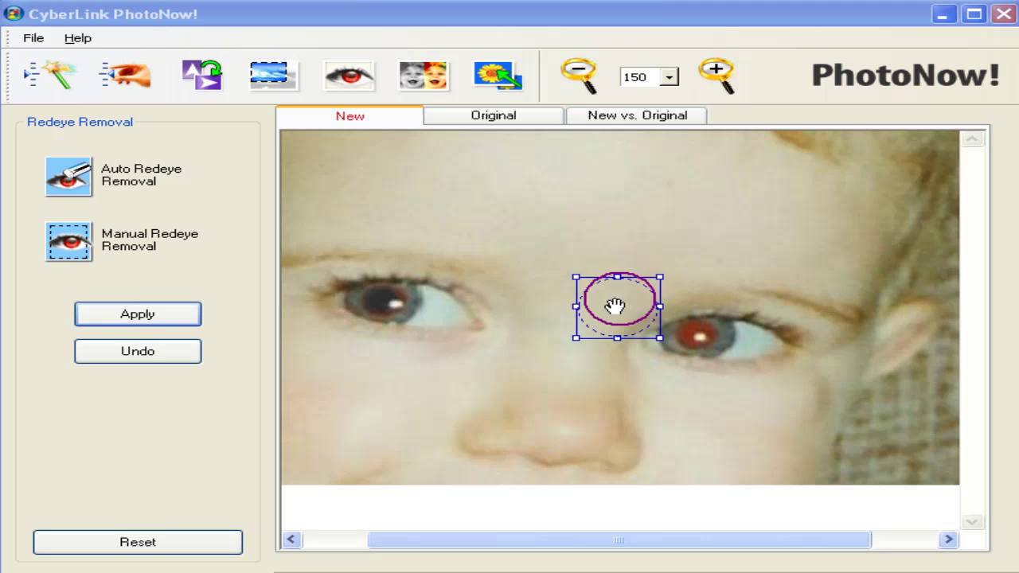
drag(614, 305, 695, 330)
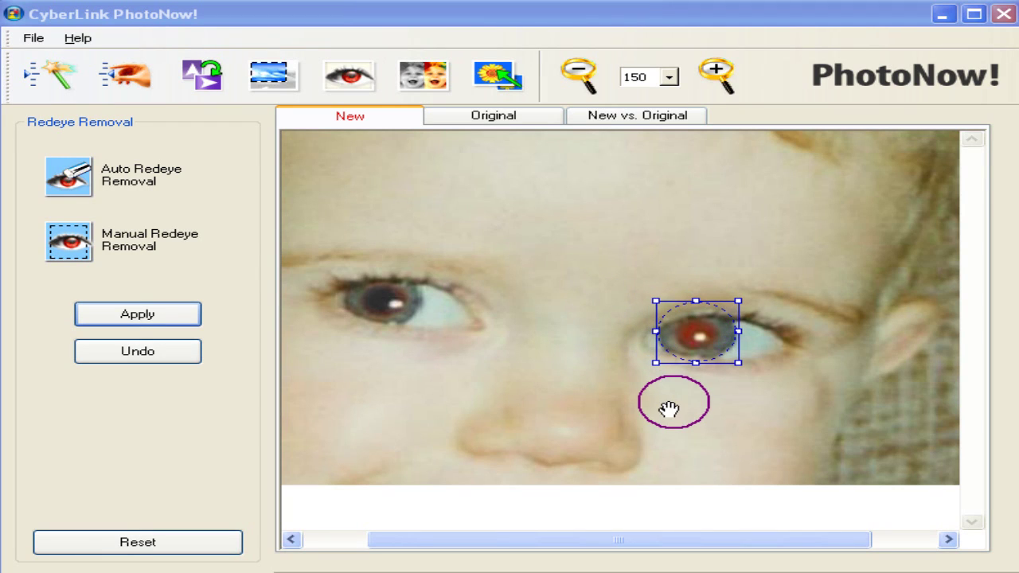
click(169, 322)
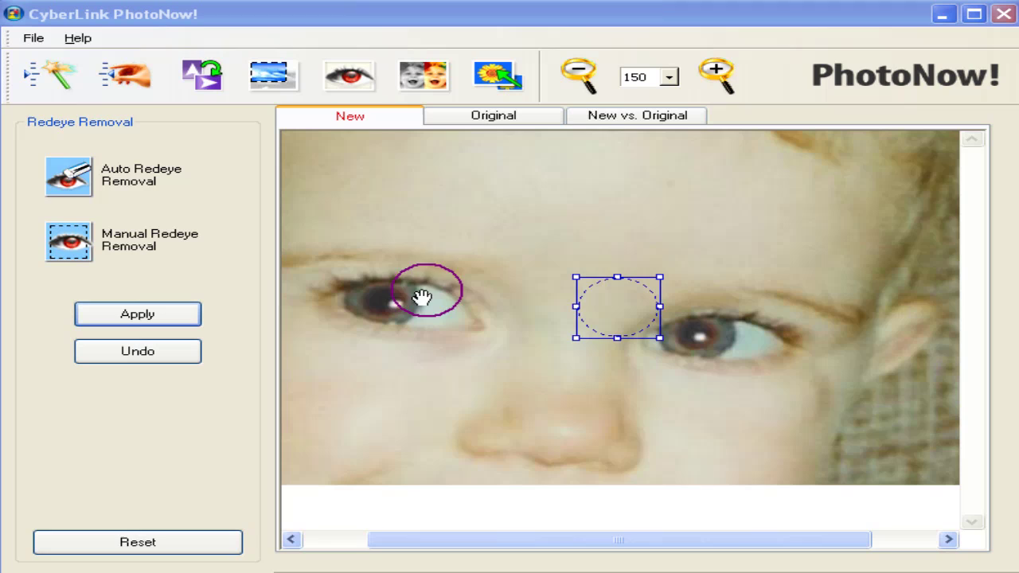
click(632, 118)
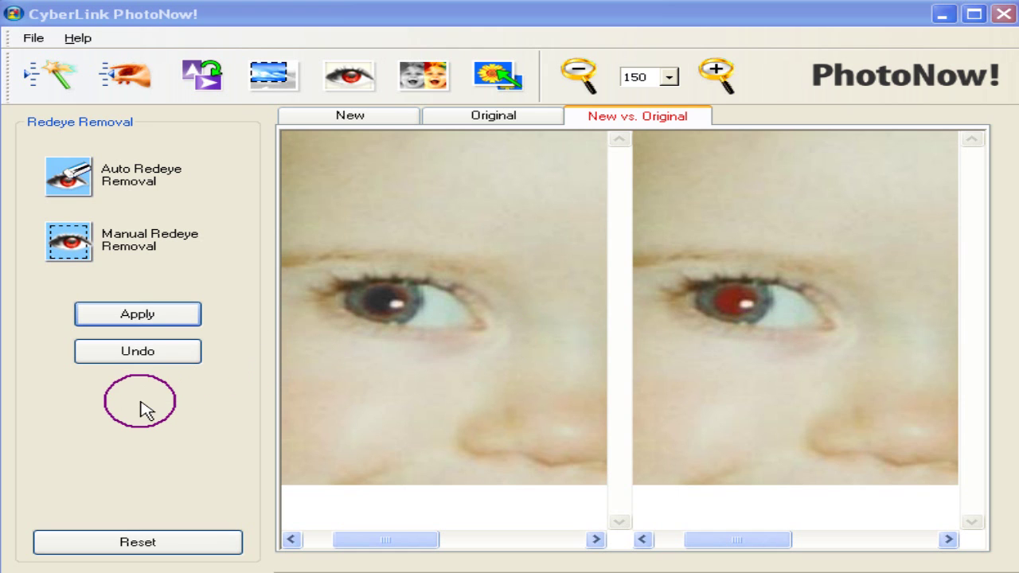
click(31, 44)
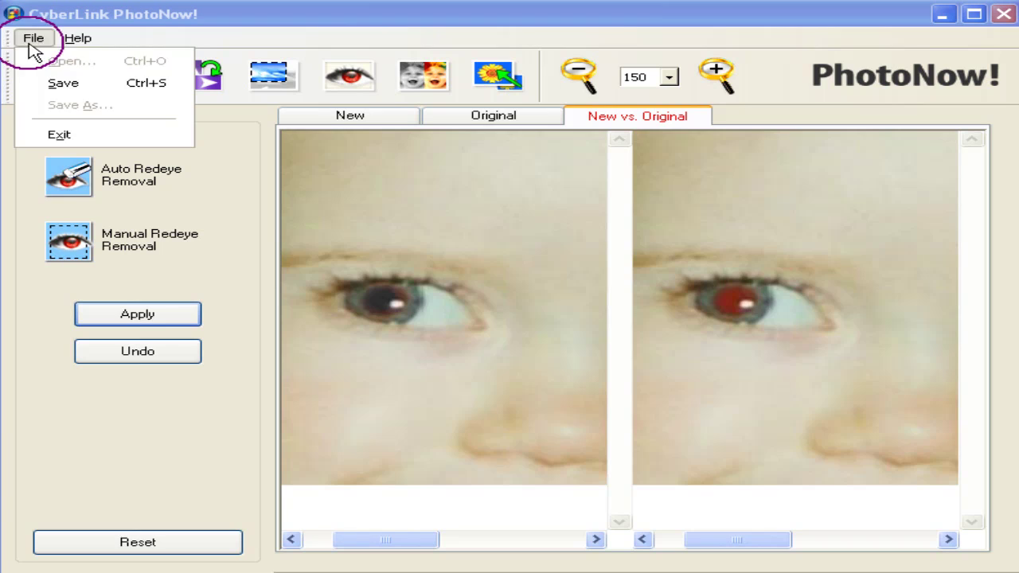
click(60, 85)
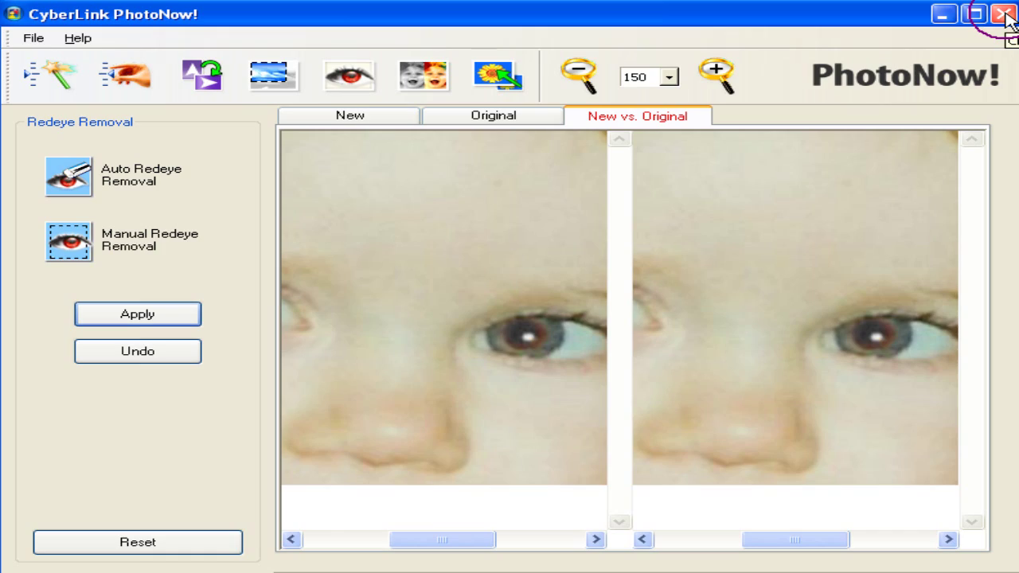
- Close PhotoNow and return to PowerDirector with the corrected photo
click(1008, 17)
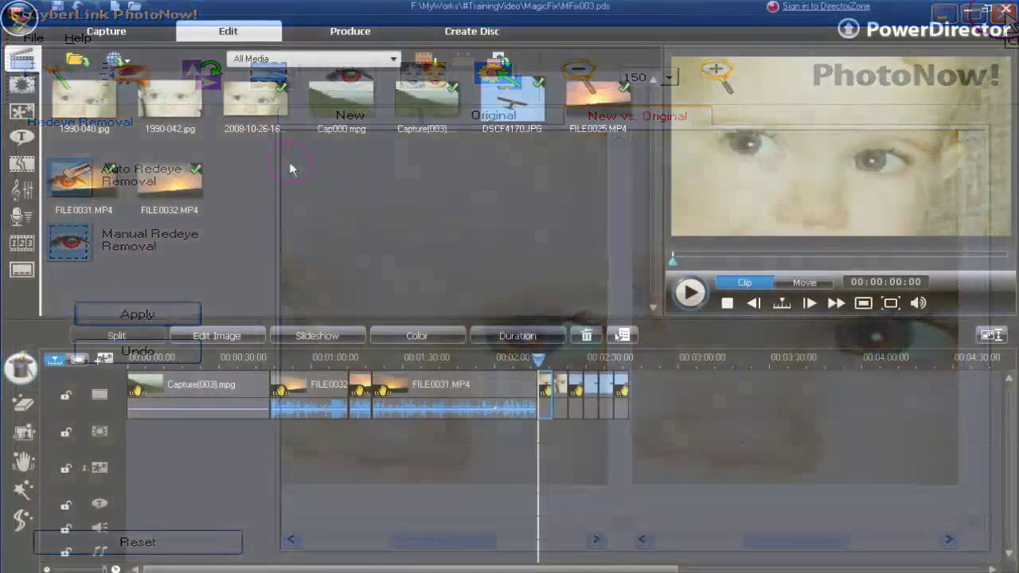